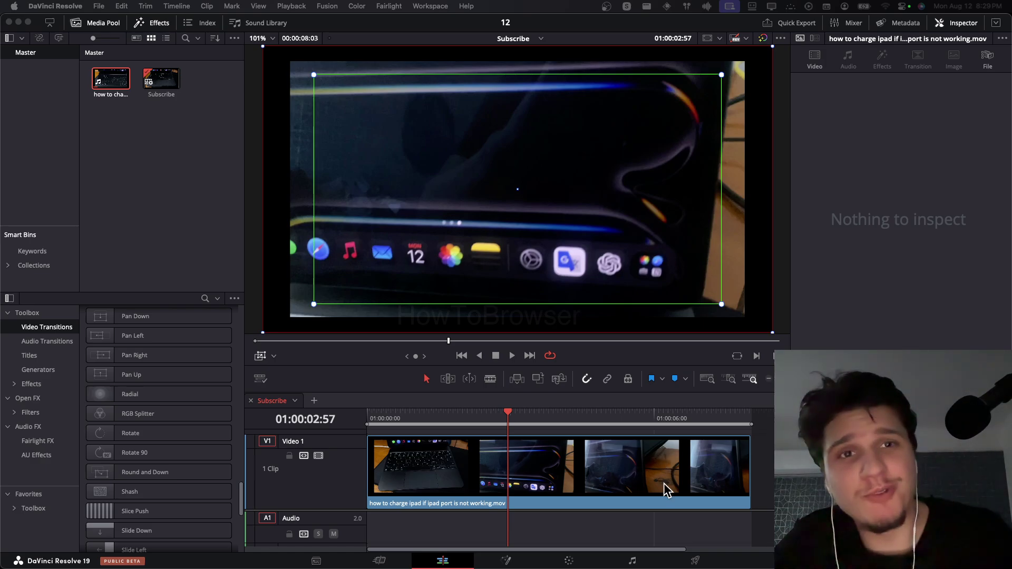
# On the Deliver page, review the Video and File settings and set render speed to Maximum
pyautogui.click(695, 561)
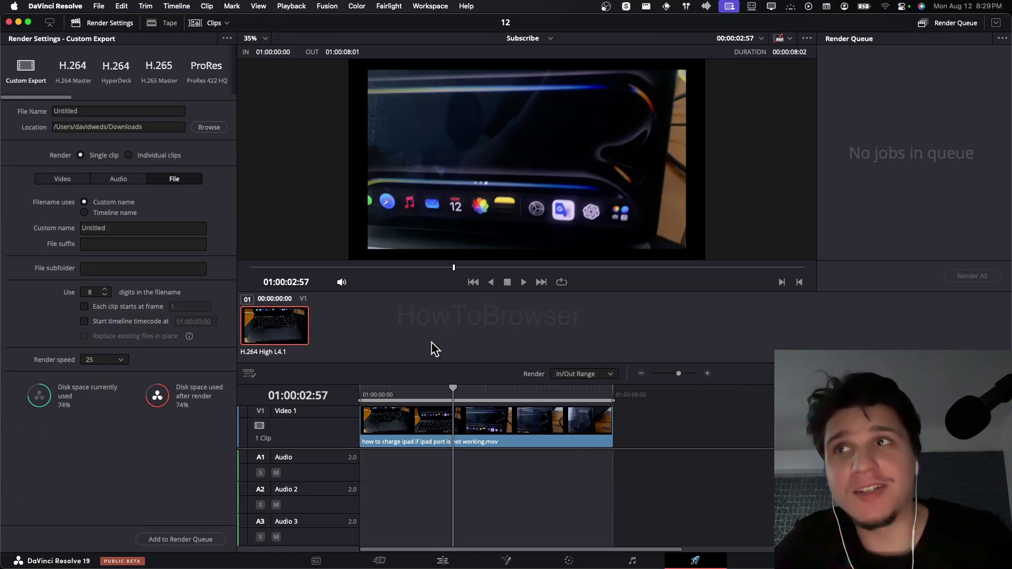
pyautogui.click(76, 182)
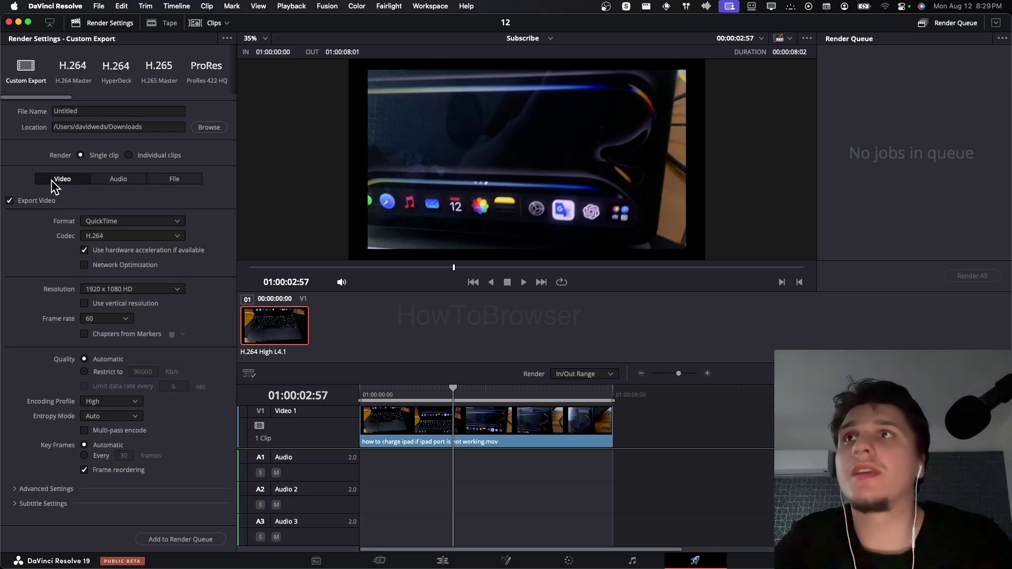
pyautogui.click(188, 180)
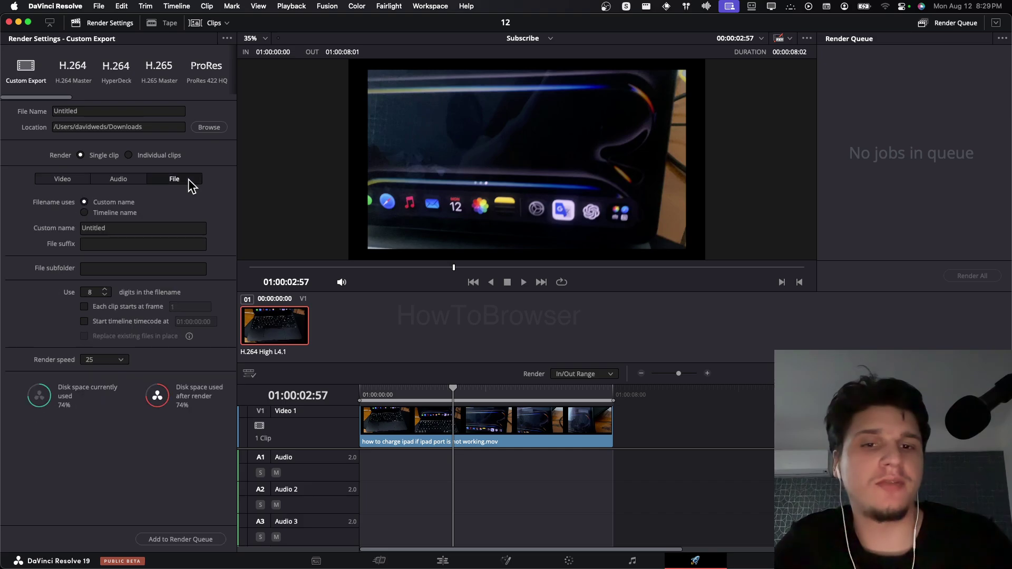
pyautogui.click(92, 362)
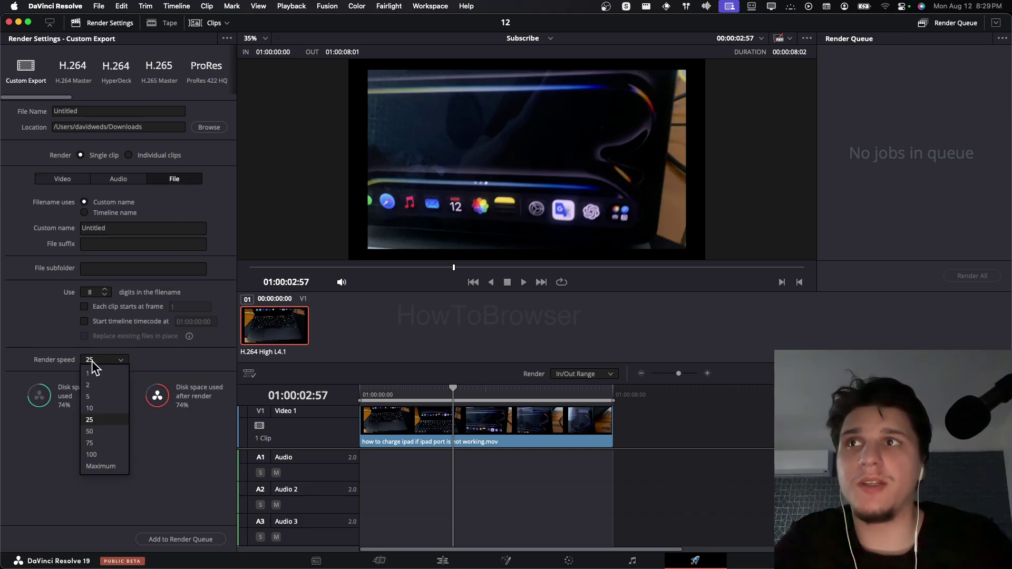
pyautogui.click(101, 466)
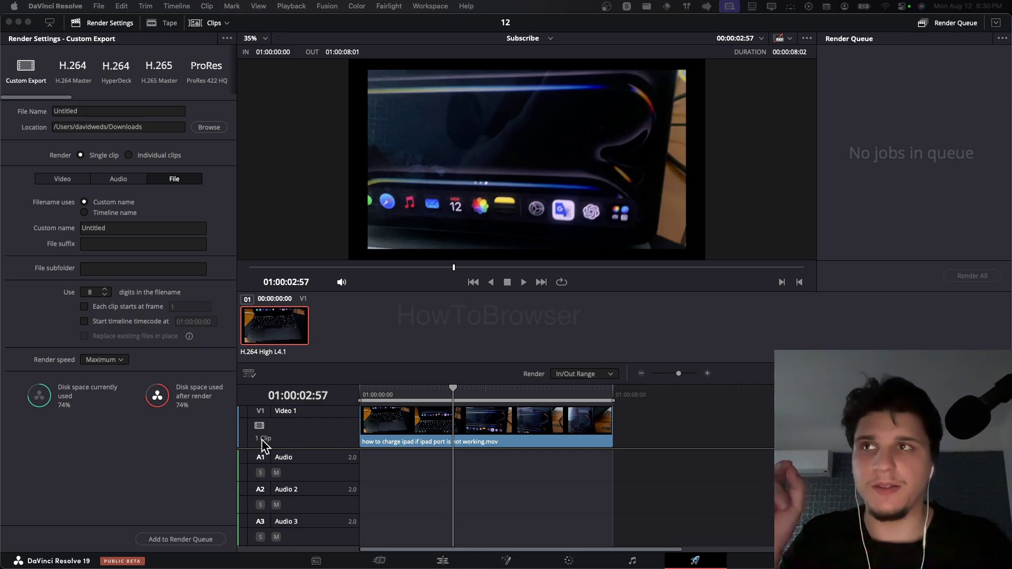
pyautogui.click(119, 361)
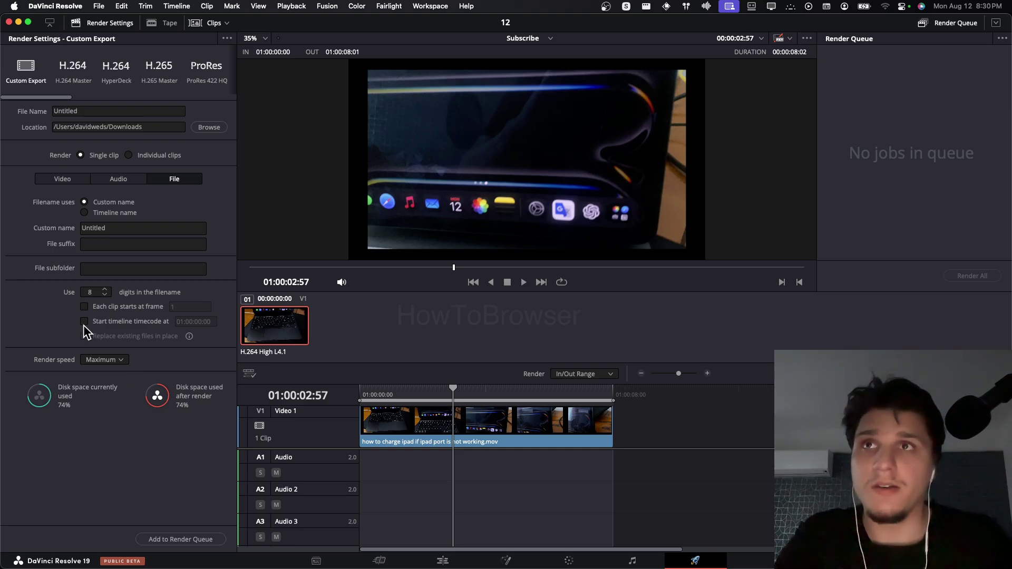
pyautogui.click(69, 180)
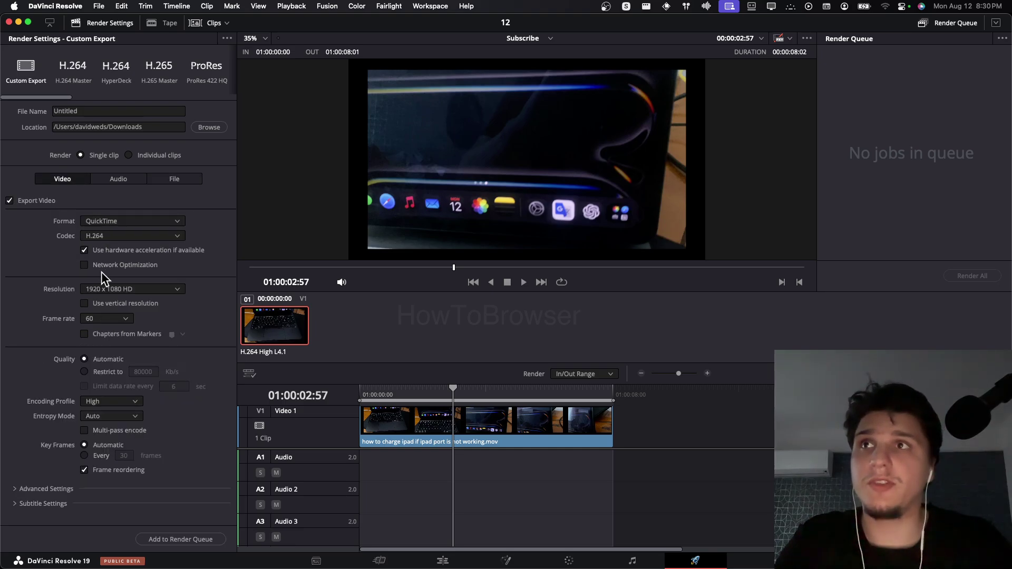
pyautogui.click(105, 285)
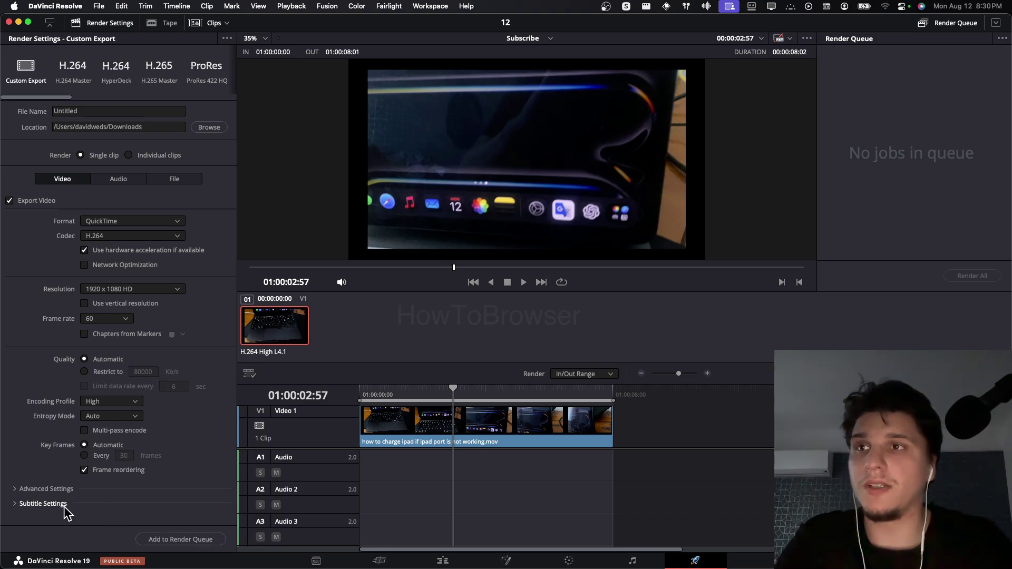
pyautogui.click(162, 178)
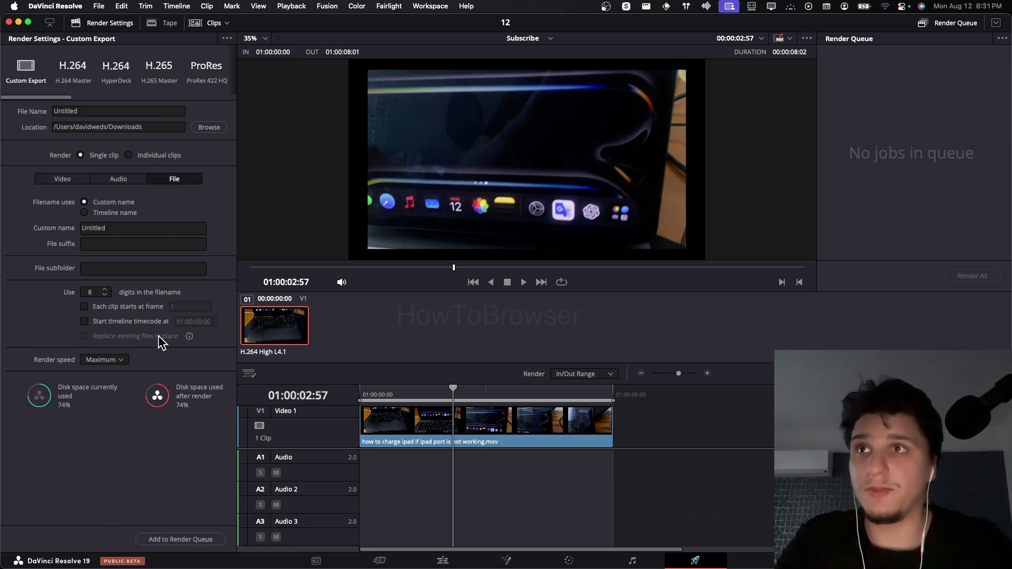
pyautogui.click(80, 180)
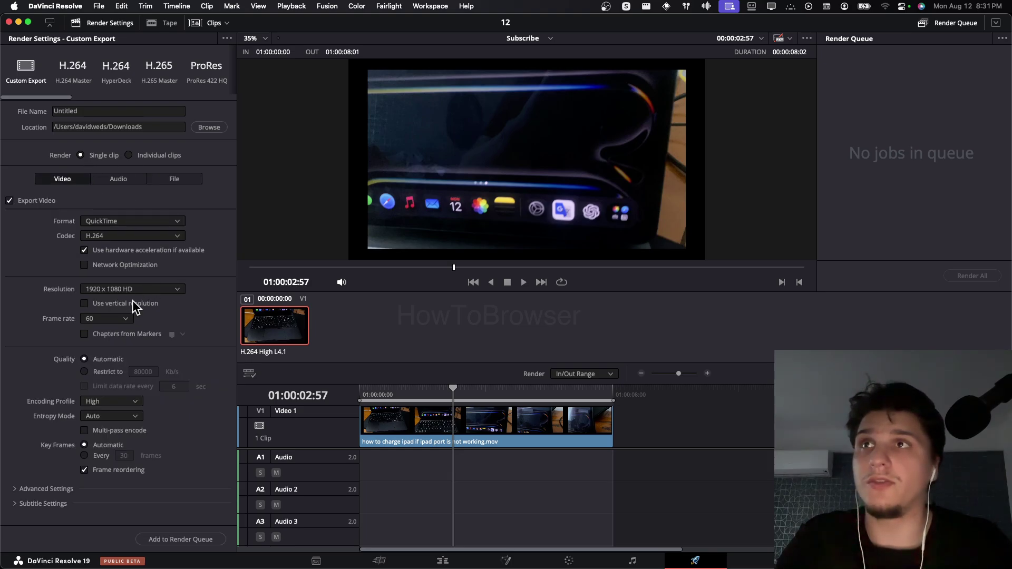
pyautogui.click(157, 178)
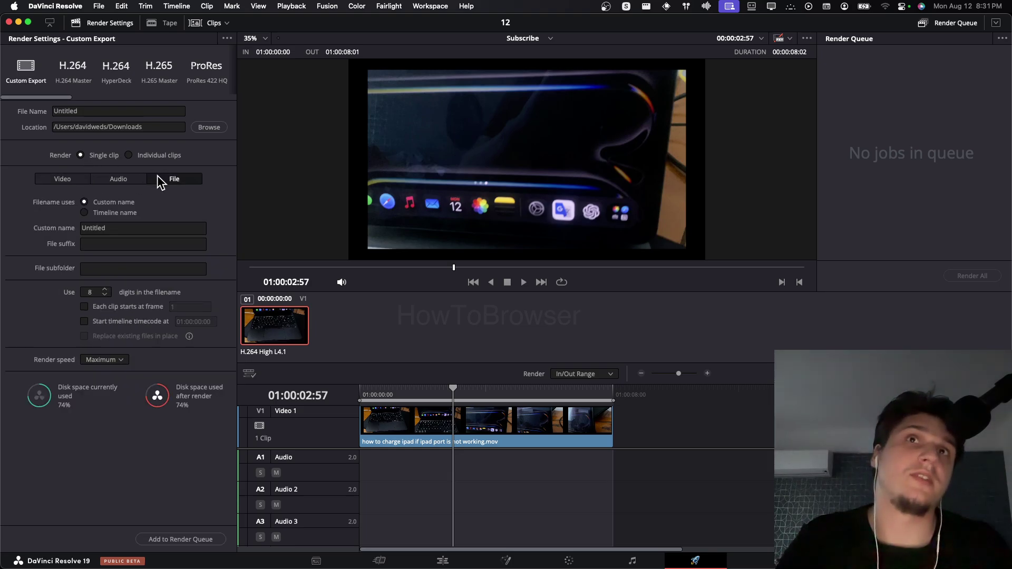
# Change render speed from Maximum to 25, then check the viewer display options and app menu
pyautogui.click(105, 359)
pyautogui.click(108, 420)
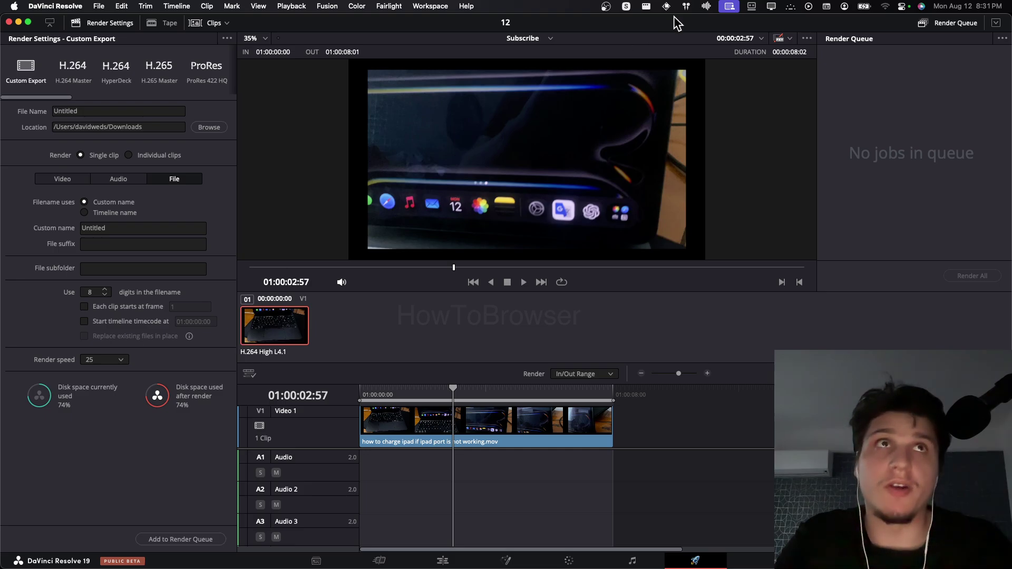
pyautogui.click(805, 38)
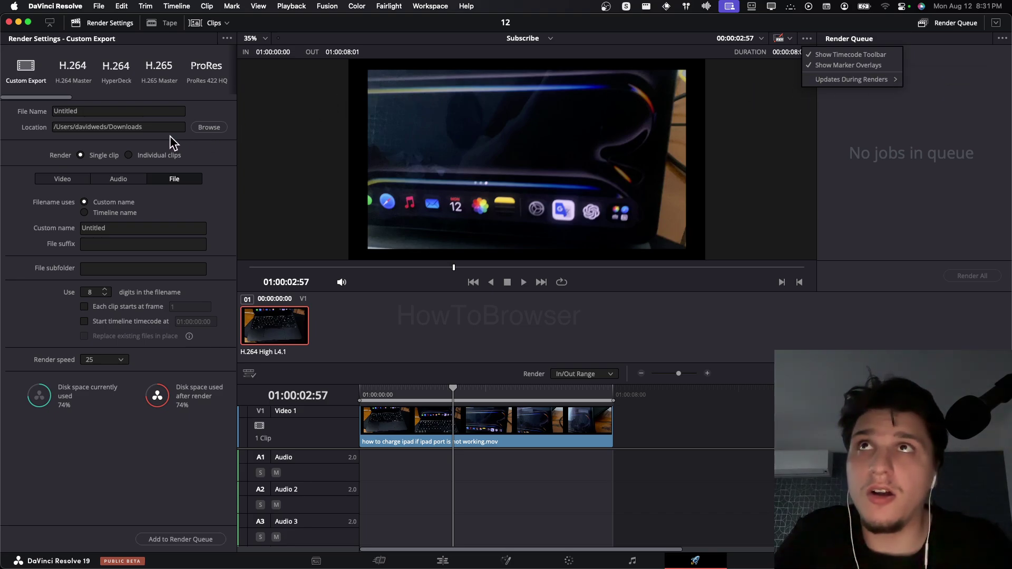
pyautogui.click(70, 7)
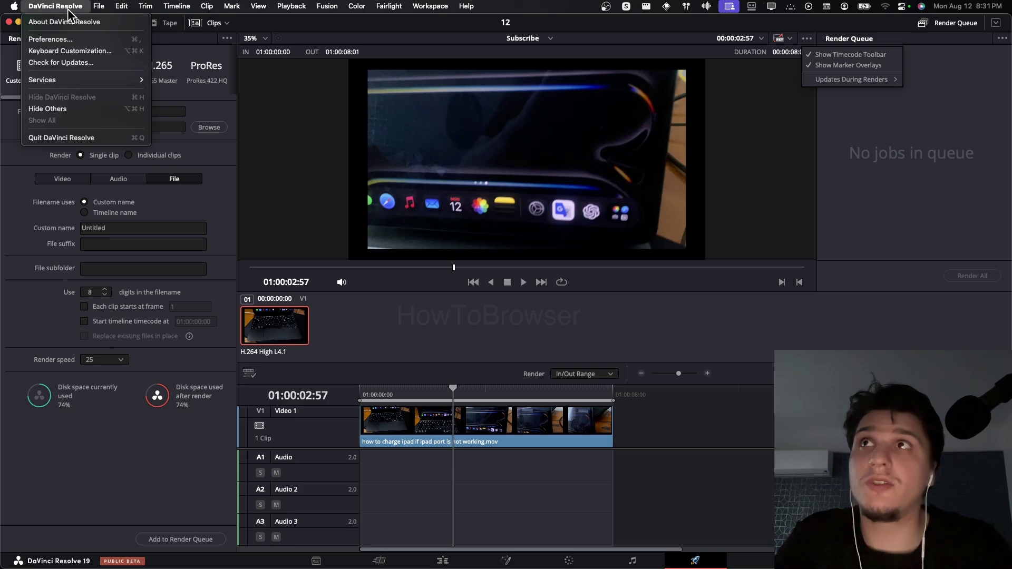
# Under System > Memory and GPU, uncheck Auto GPU selection, tick Apple M3 Pro, and confirm
pyautogui.press('super+comma')
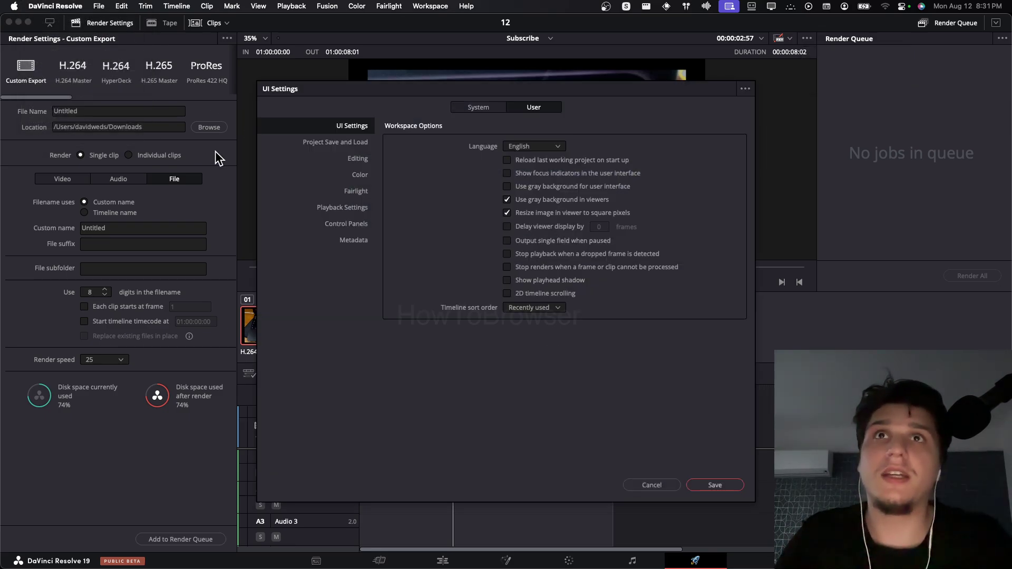
pyautogui.click(462, 112)
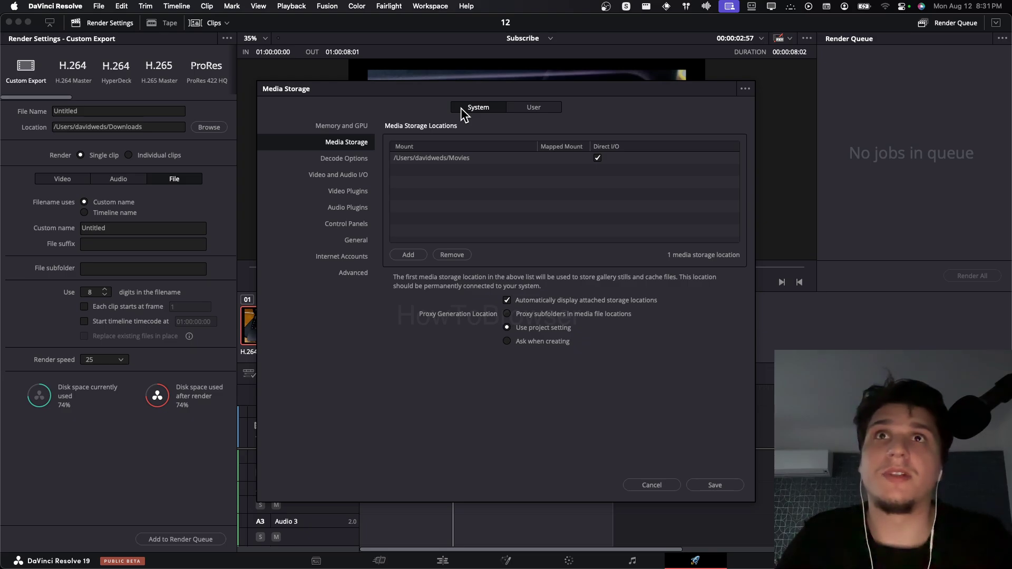
pyautogui.click(361, 128)
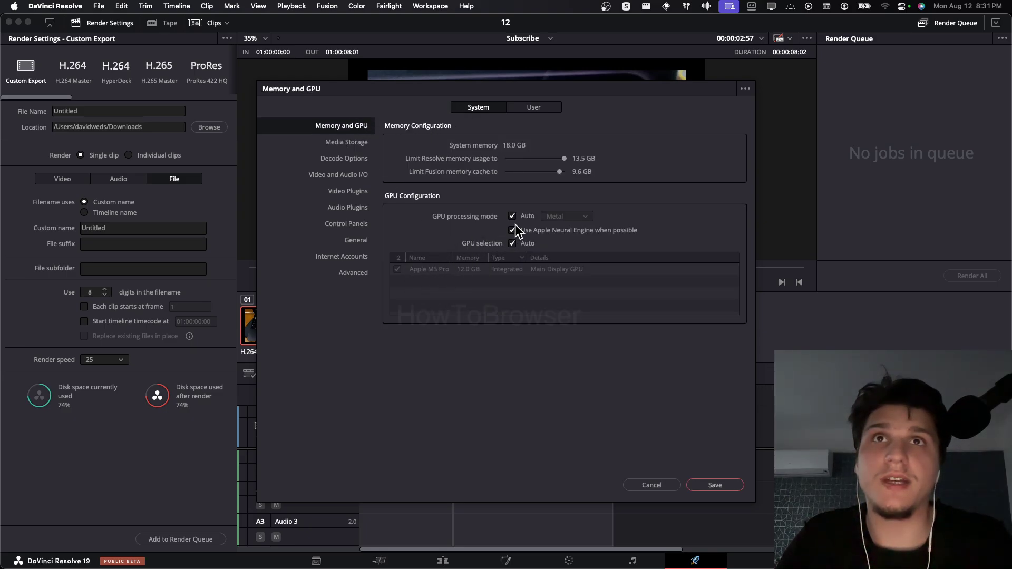
pyautogui.click(512, 244)
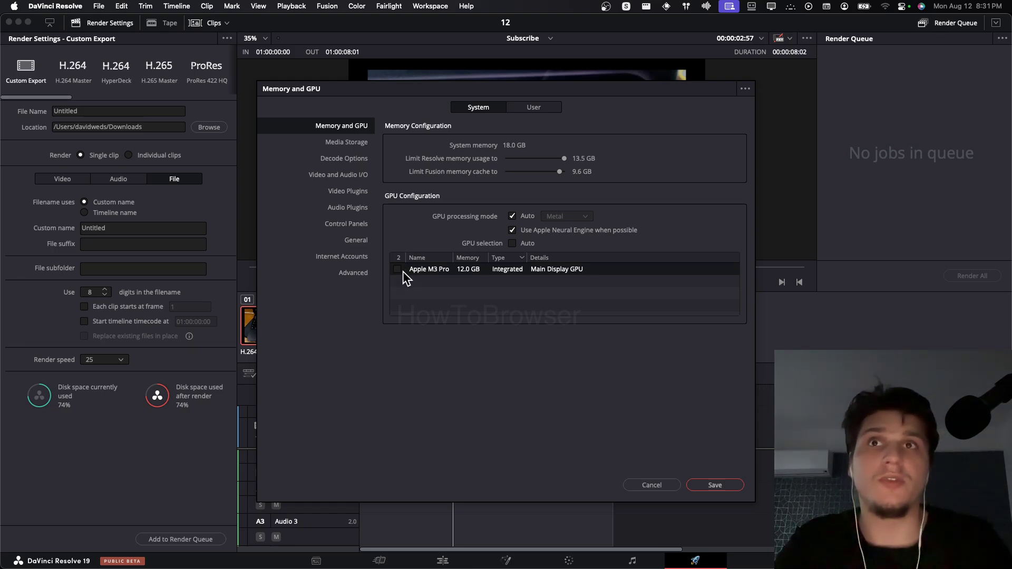
pyautogui.click(398, 270)
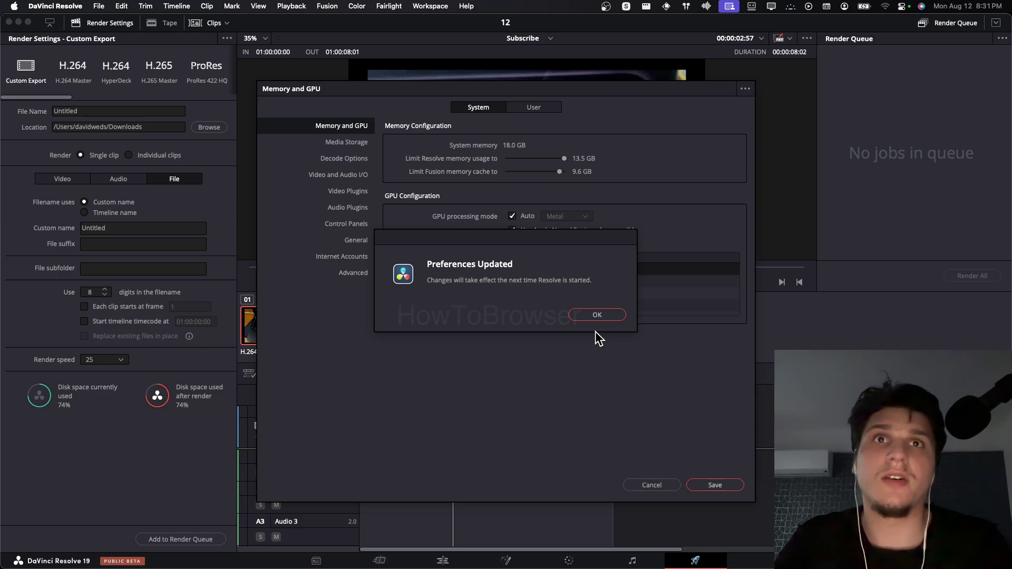
pyautogui.click(598, 315)
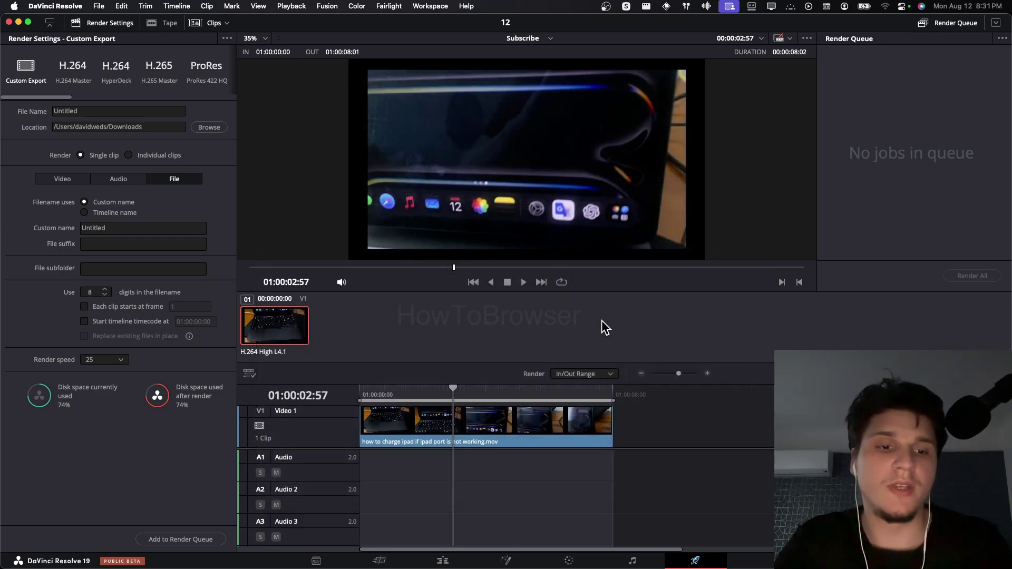